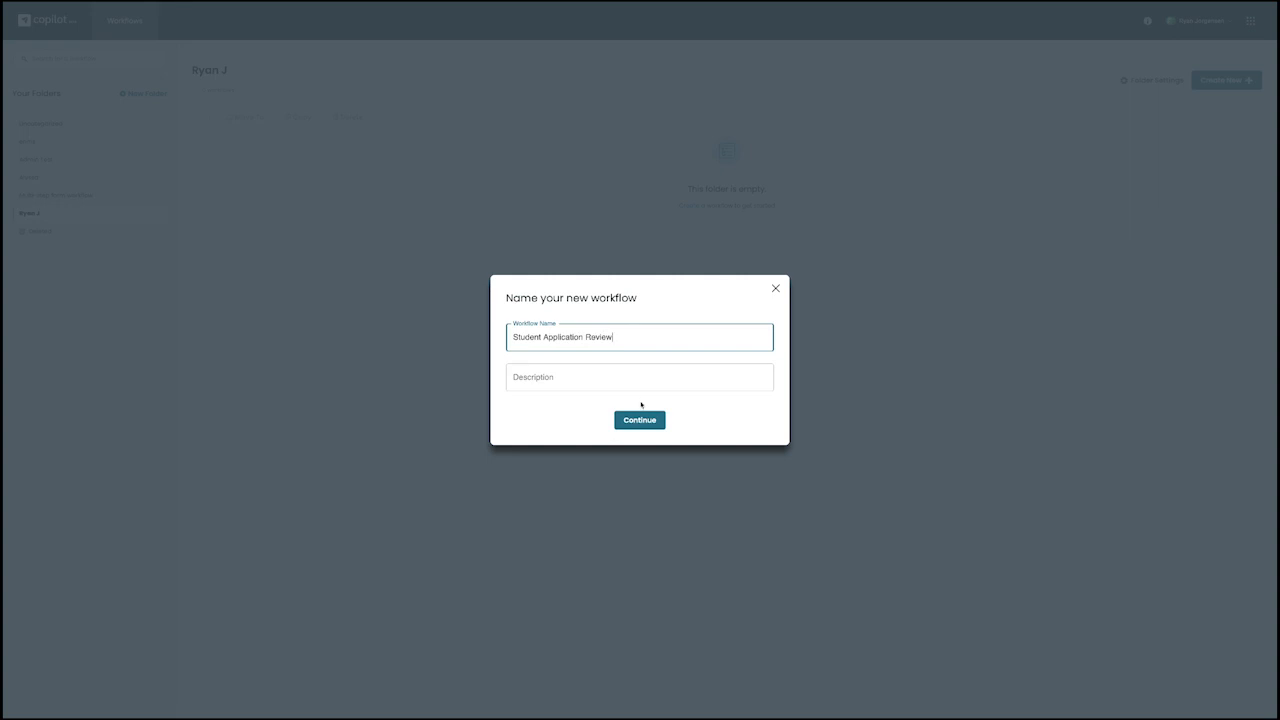
Create the Student Application Review workflow and add two forms steps to the canvas.
click(643, 422)
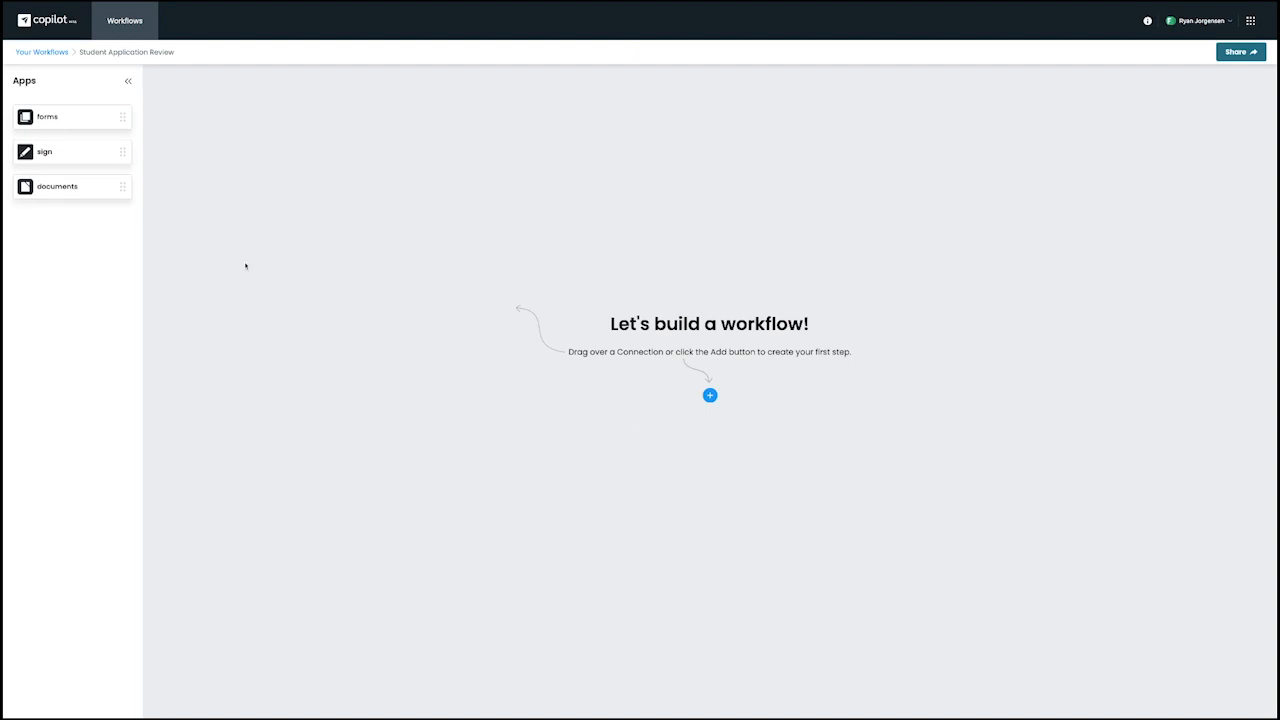
drag(72, 120, 457, 157)
drag(94, 127, 694, 217)
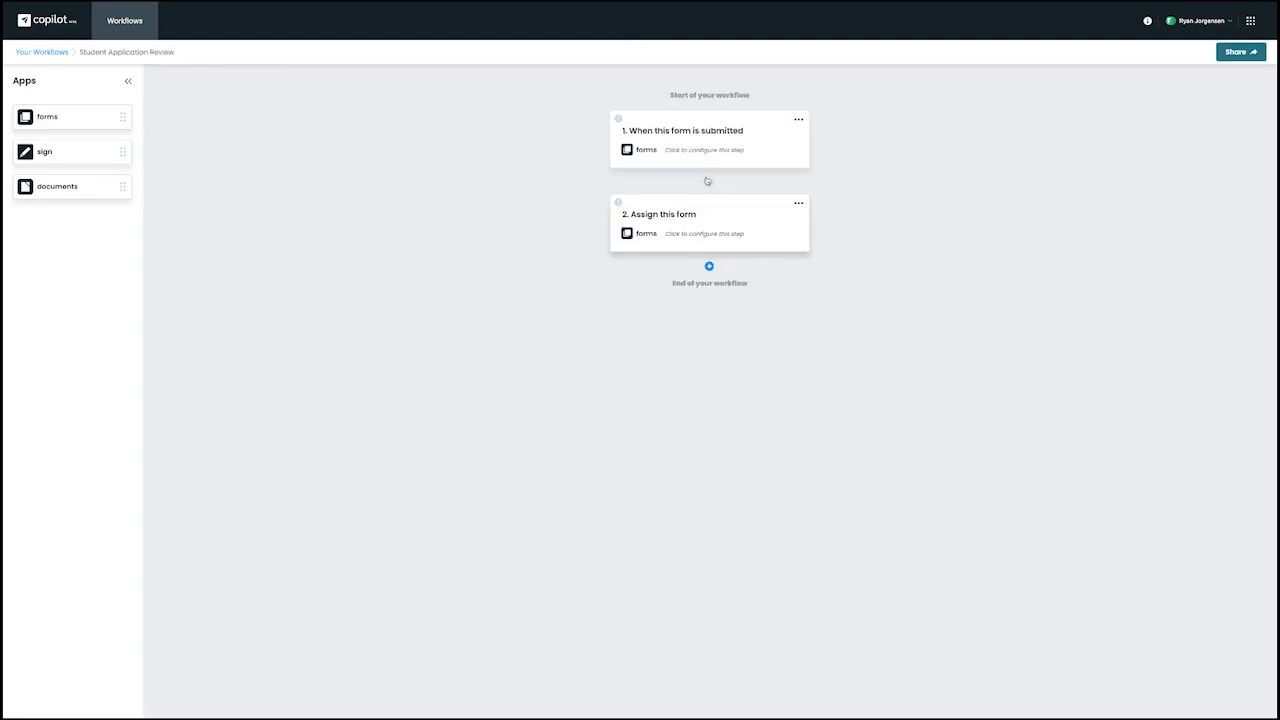
Set the first step's trigger form to Student Application Copilot and save the step.
click(705, 153)
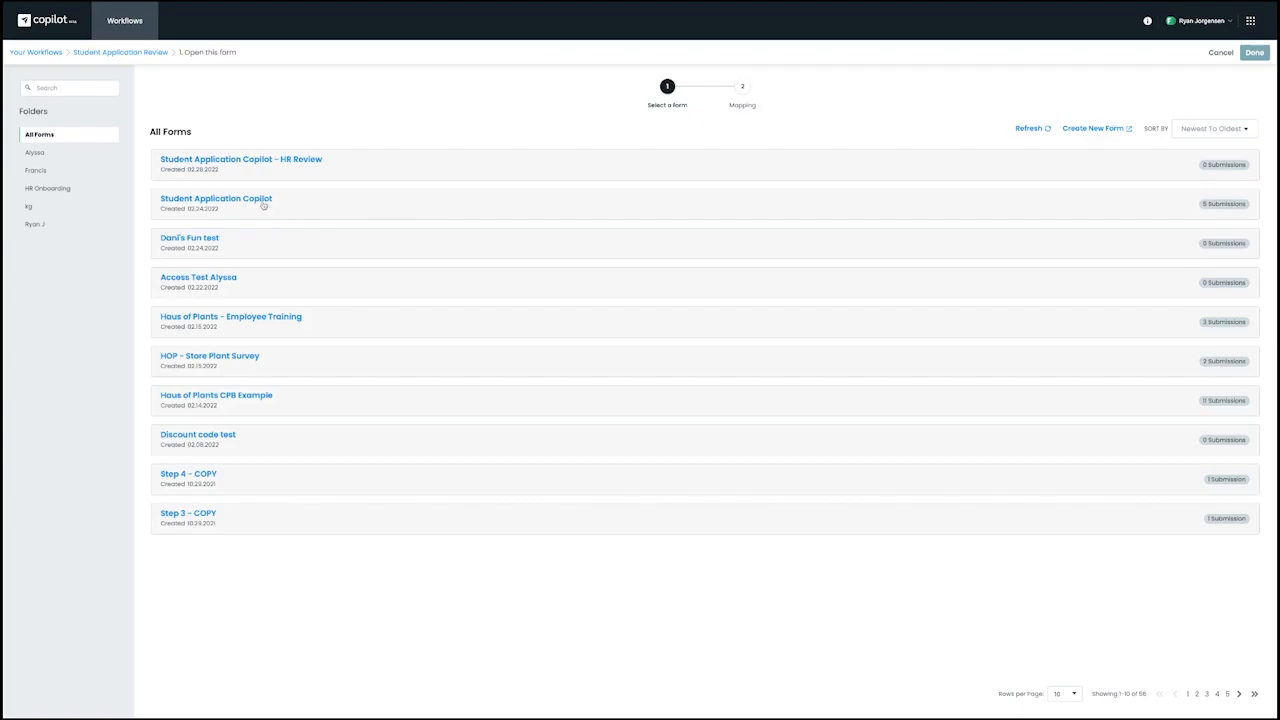
click(264, 205)
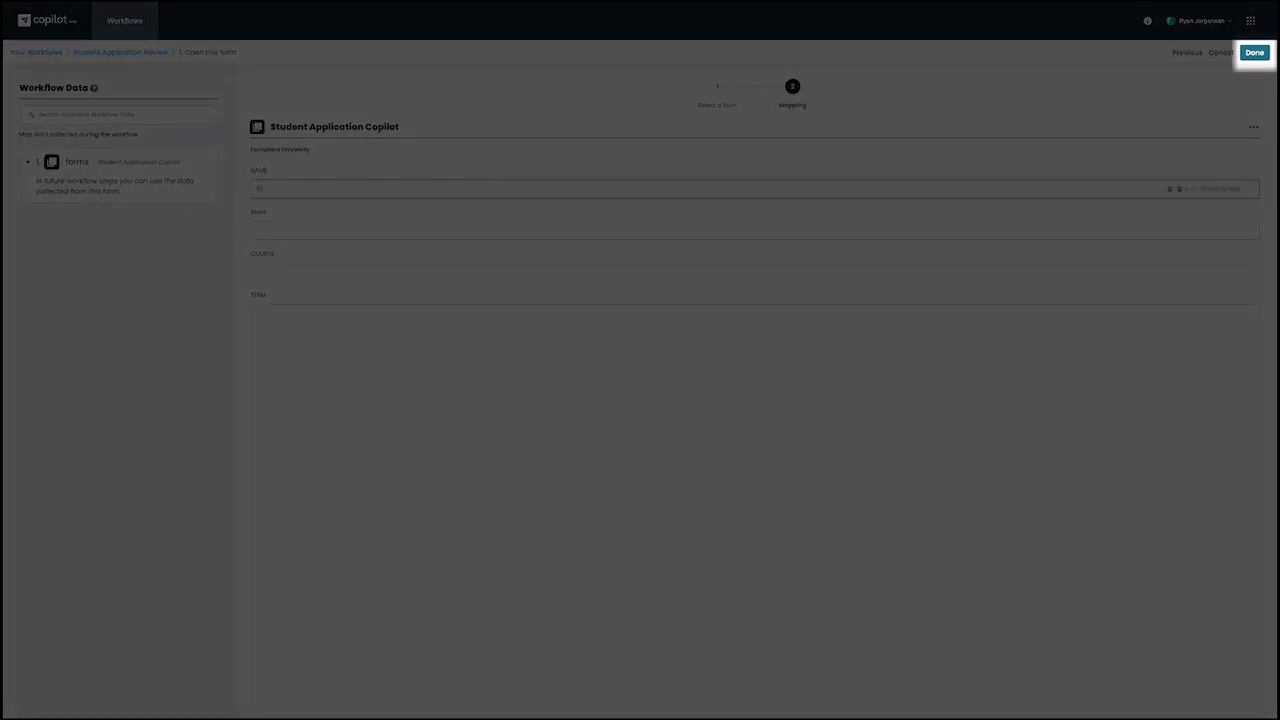
key(BackSpace)
key(BackSpace)
key(BackSpace)
key(BackSpace)
click(1254, 53)
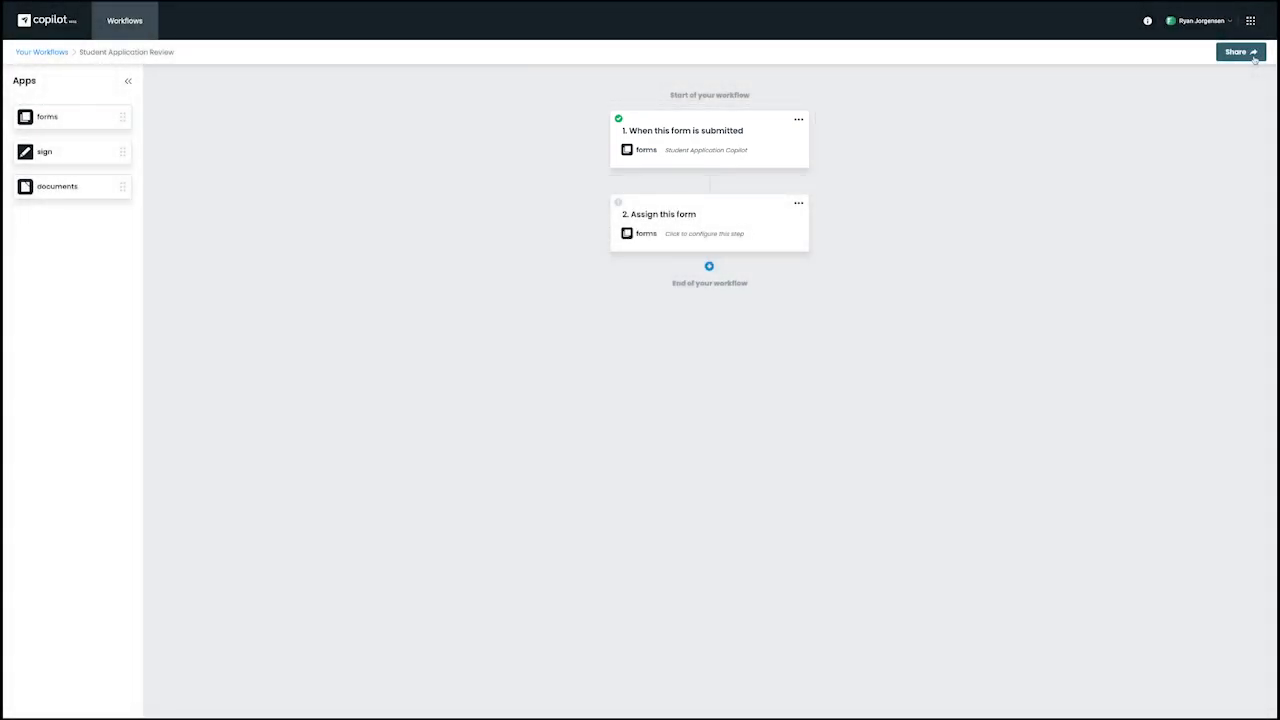
Set the second step to the Student Application Copilot - HR Review form, mapping Name, Email, Course and Term from the first form.
click(751, 240)
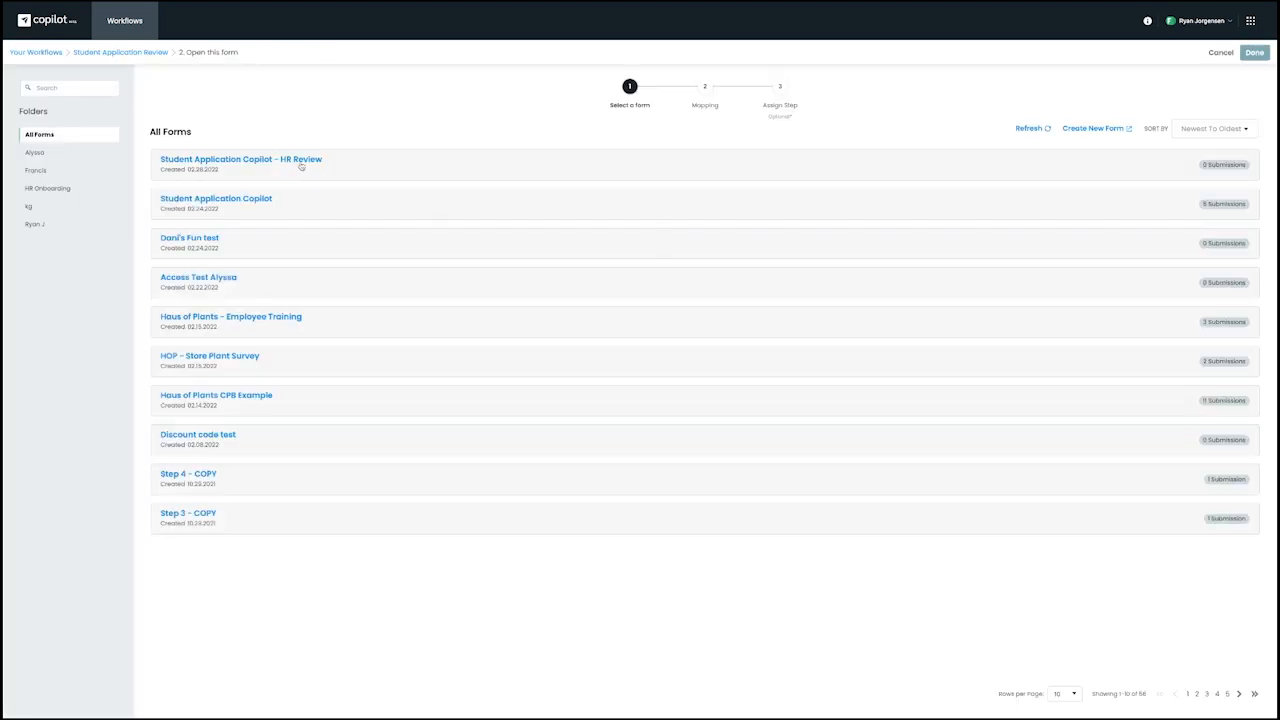
click(298, 162)
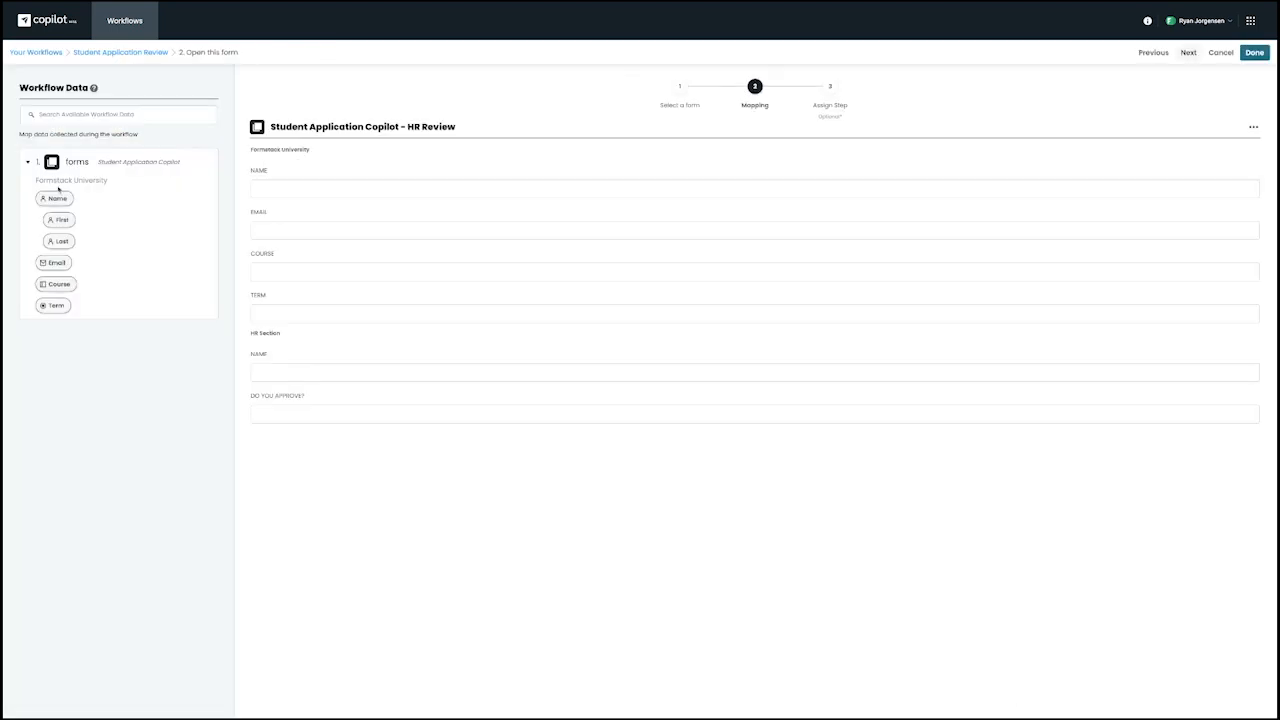
drag(56, 198, 301, 179)
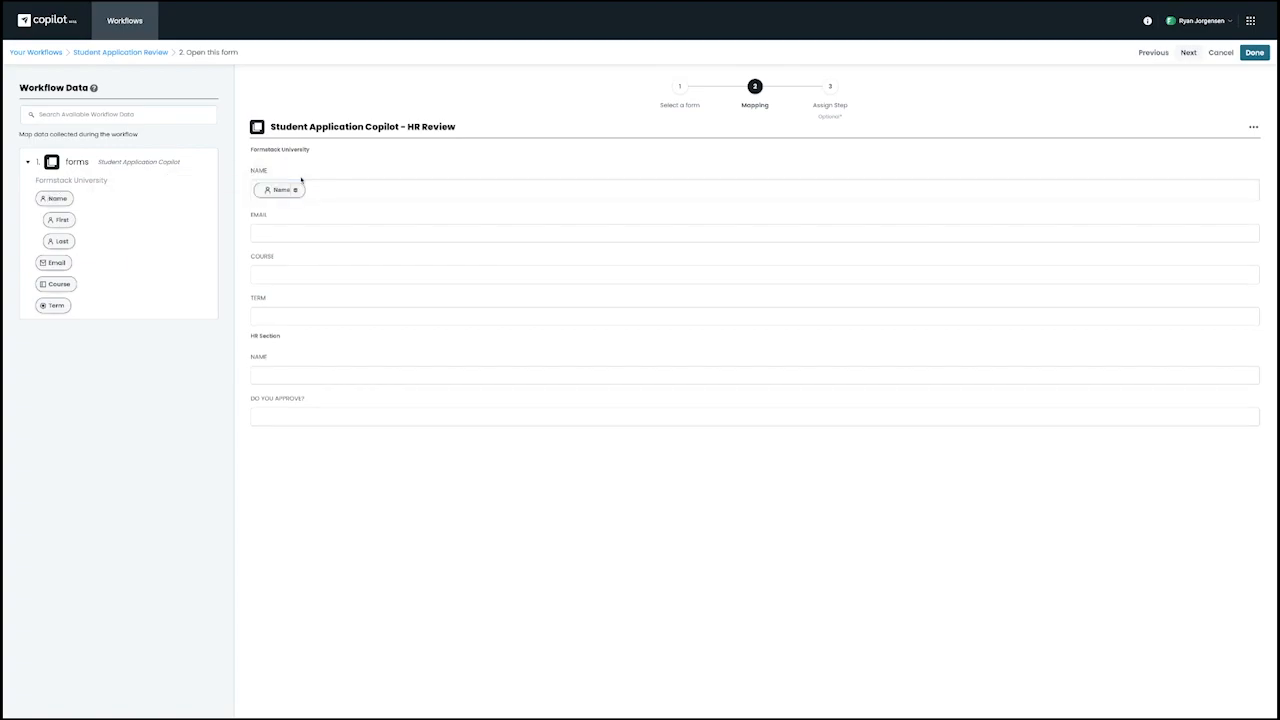
drag(57, 263, 275, 237)
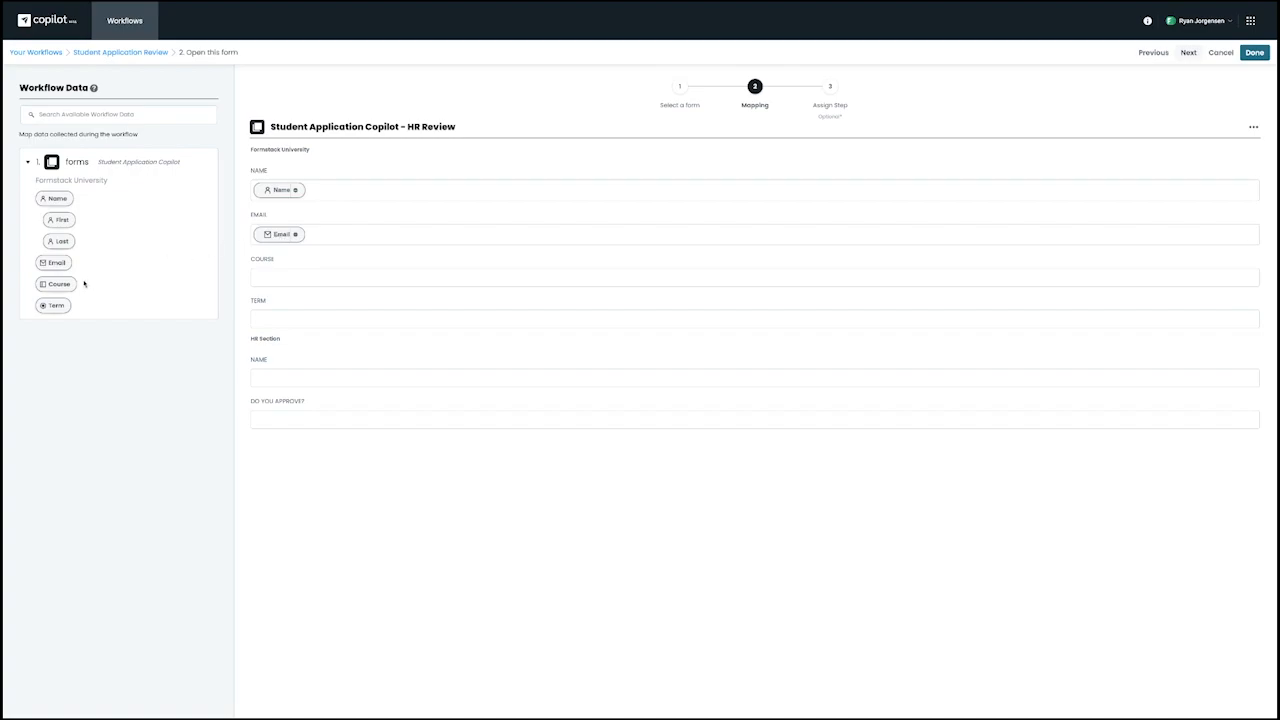
drag(60, 287, 300, 272)
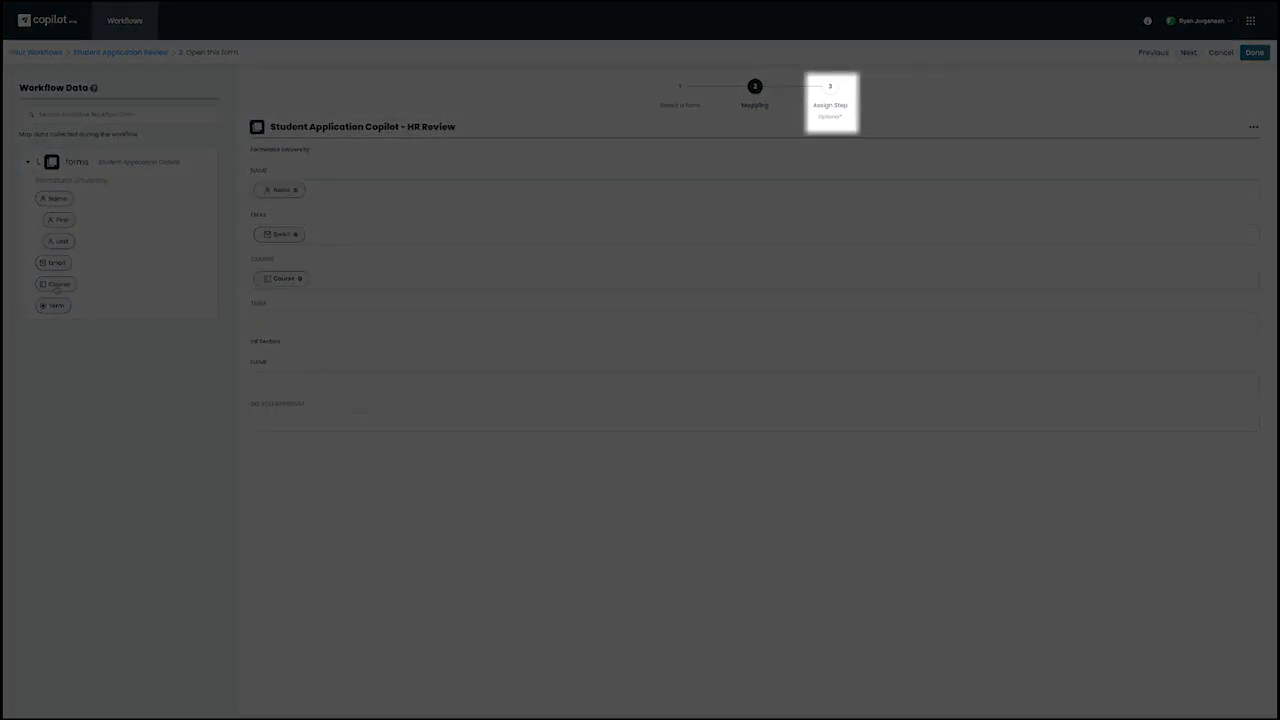
drag(59, 287, 306, 323)
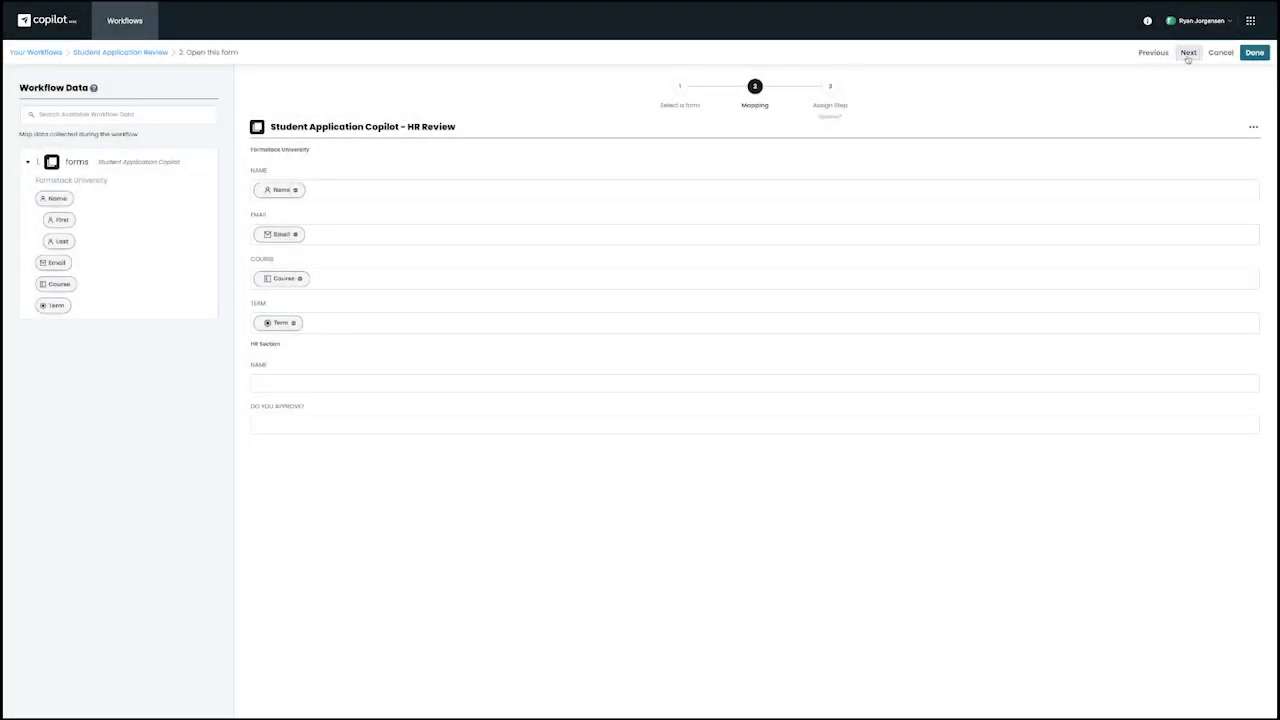
click(1188, 53)
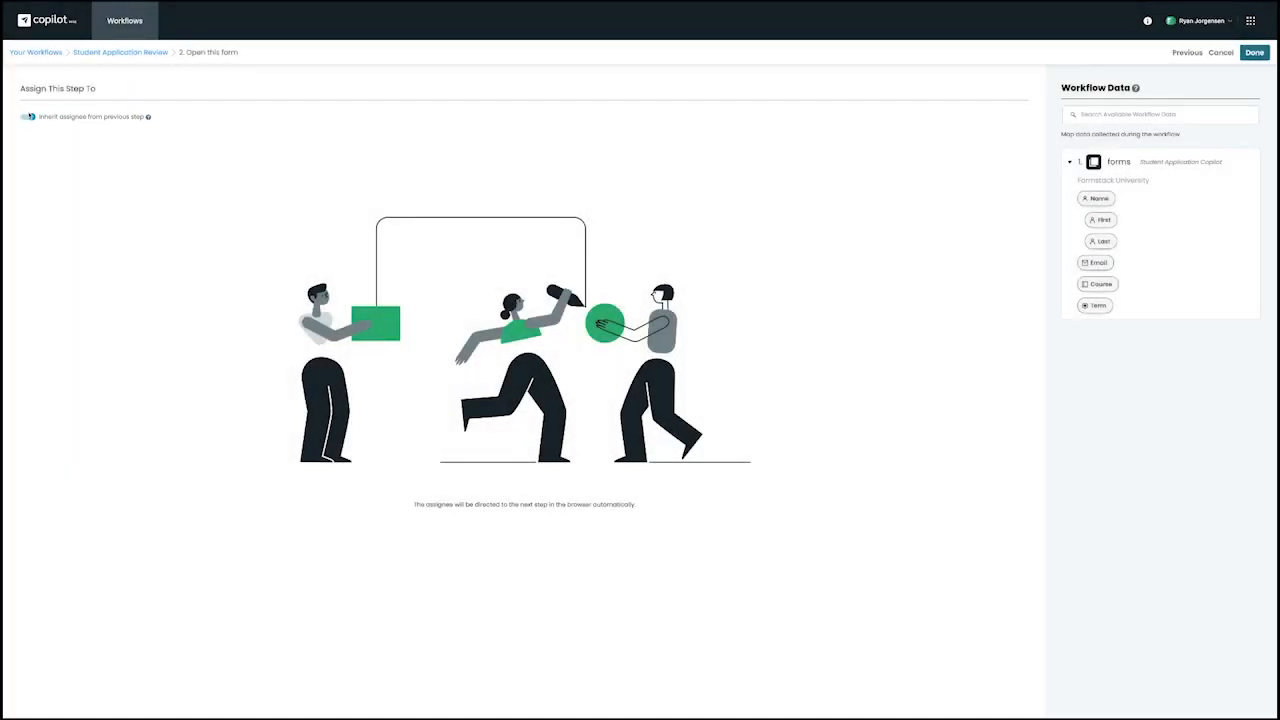
Turn off inheriting assignees and assign the step to the reviewer's e-mail address.
click(29, 116)
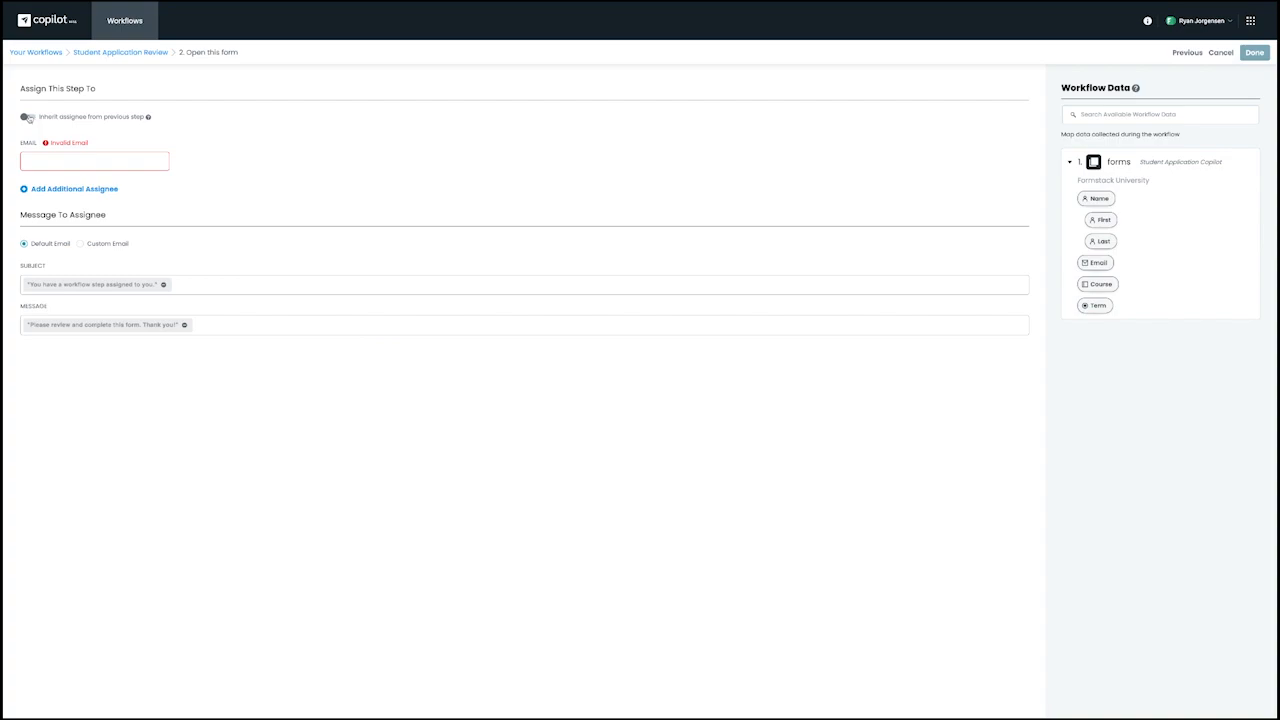
drag(1095, 263, 55, 163)
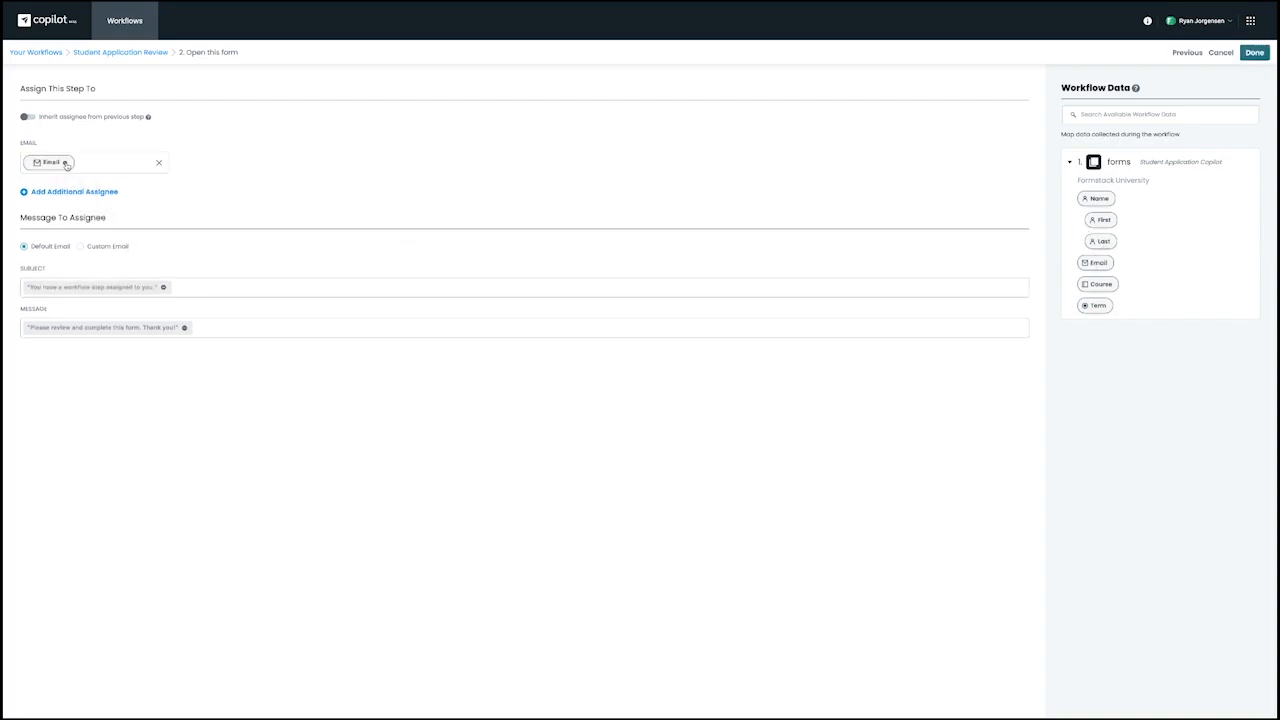
click(159, 163)
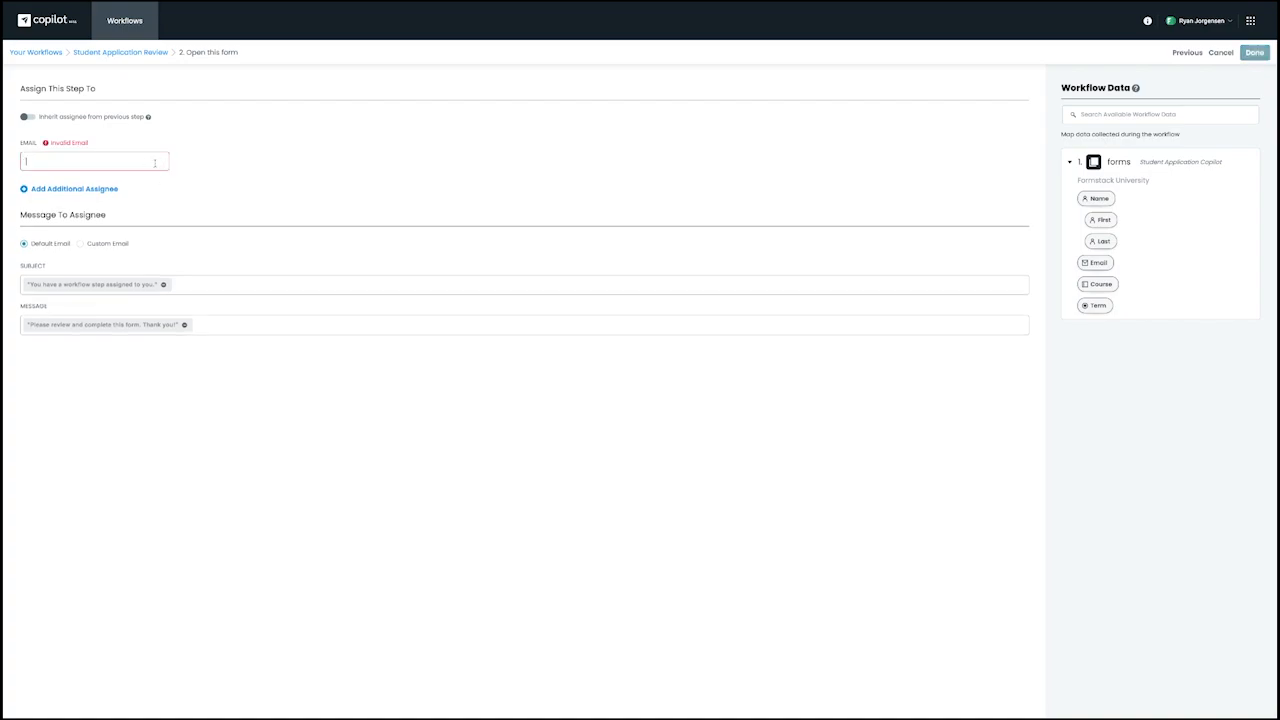
click(99, 165)
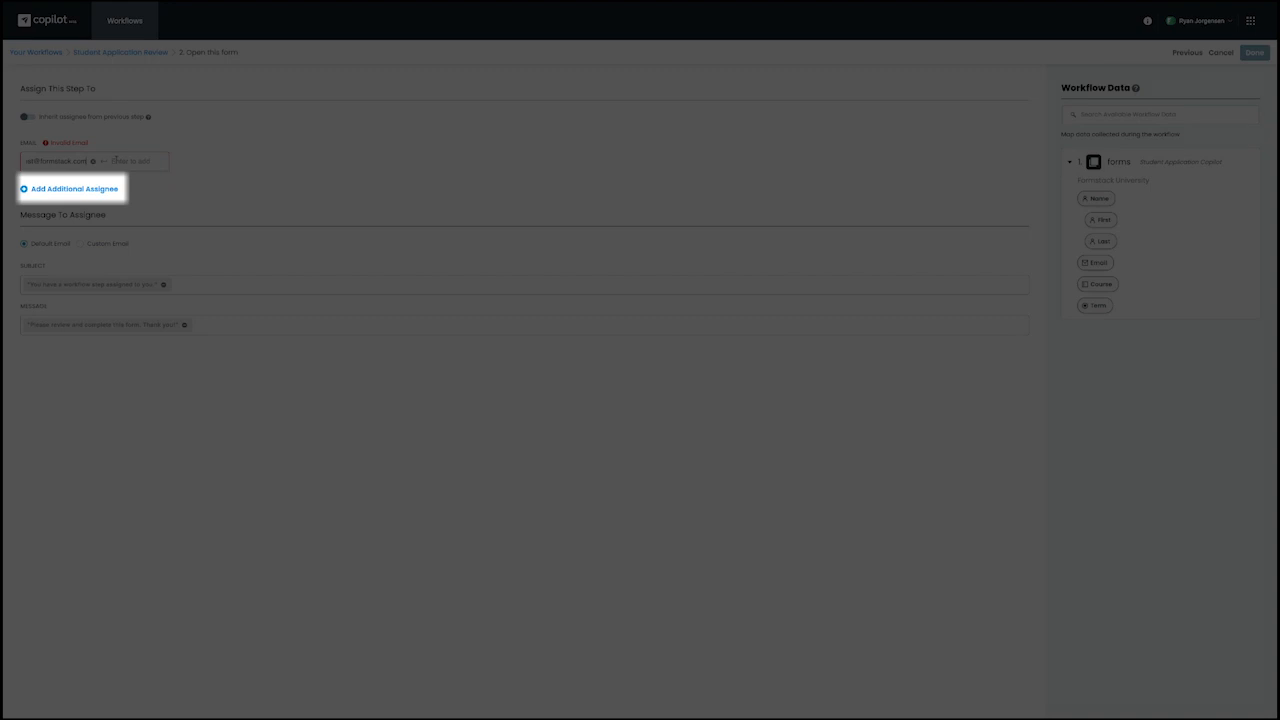
key(Return)
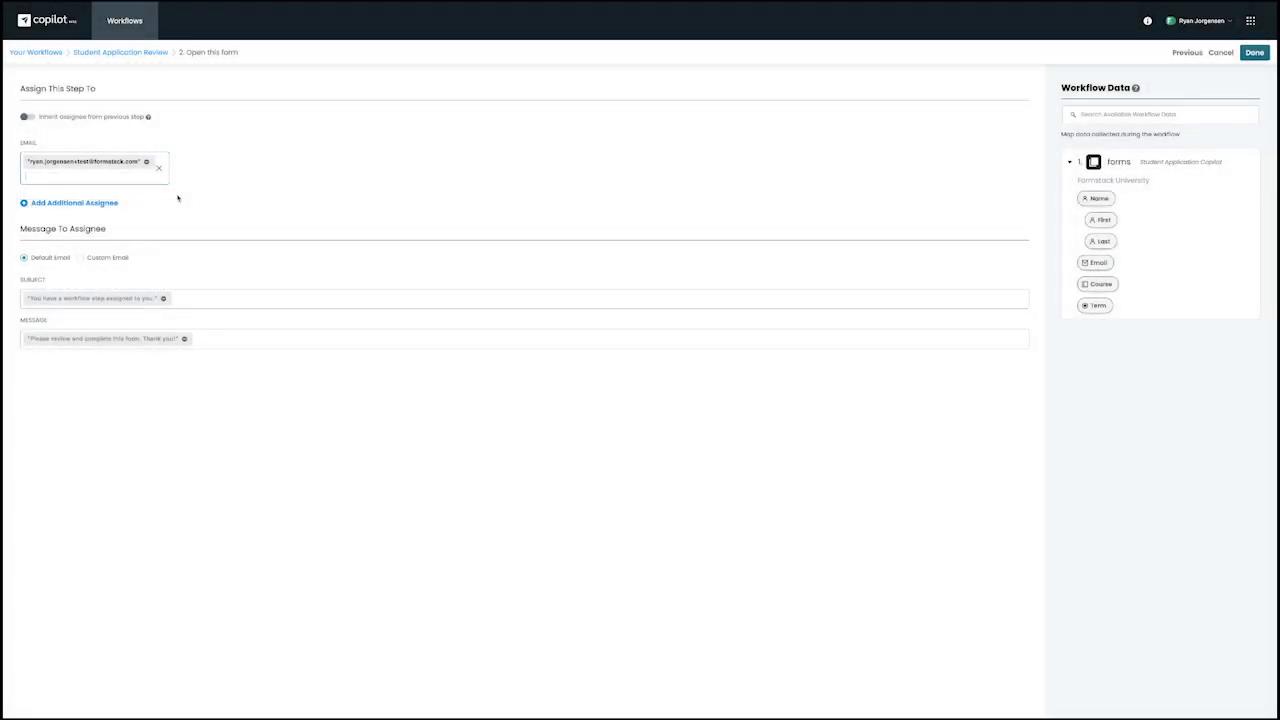
click(77, 207)
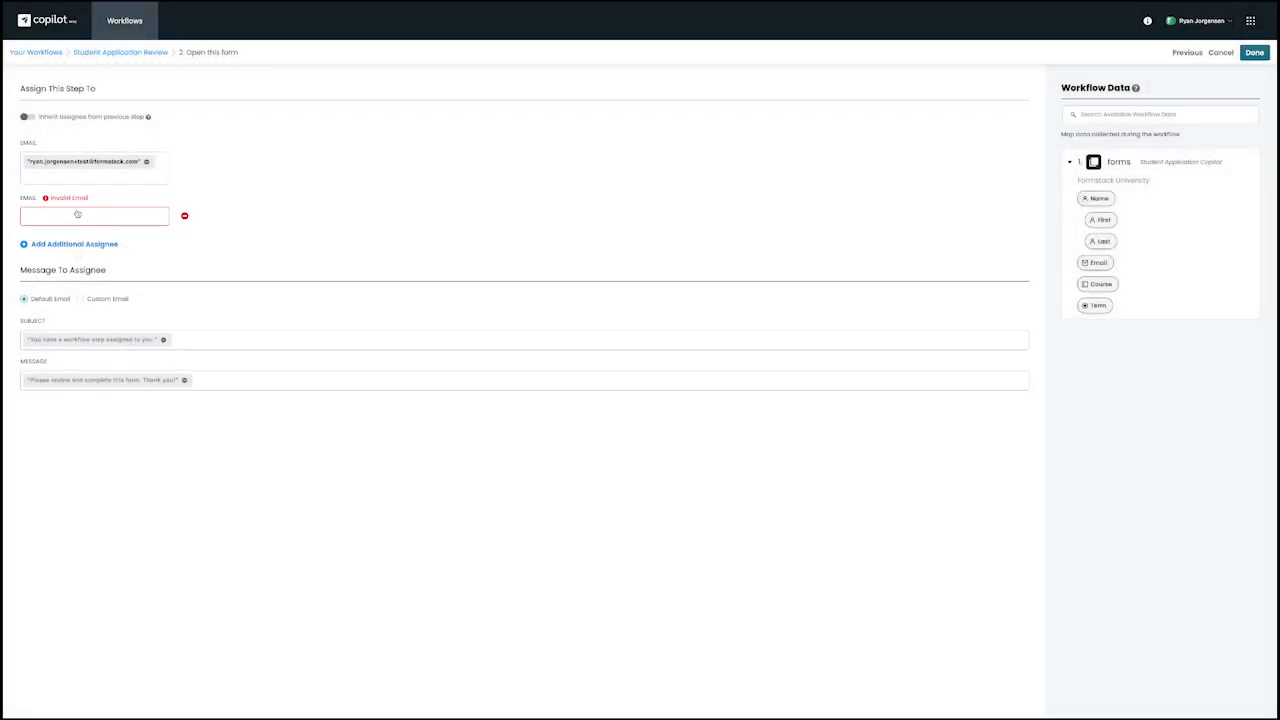
click(88, 213)
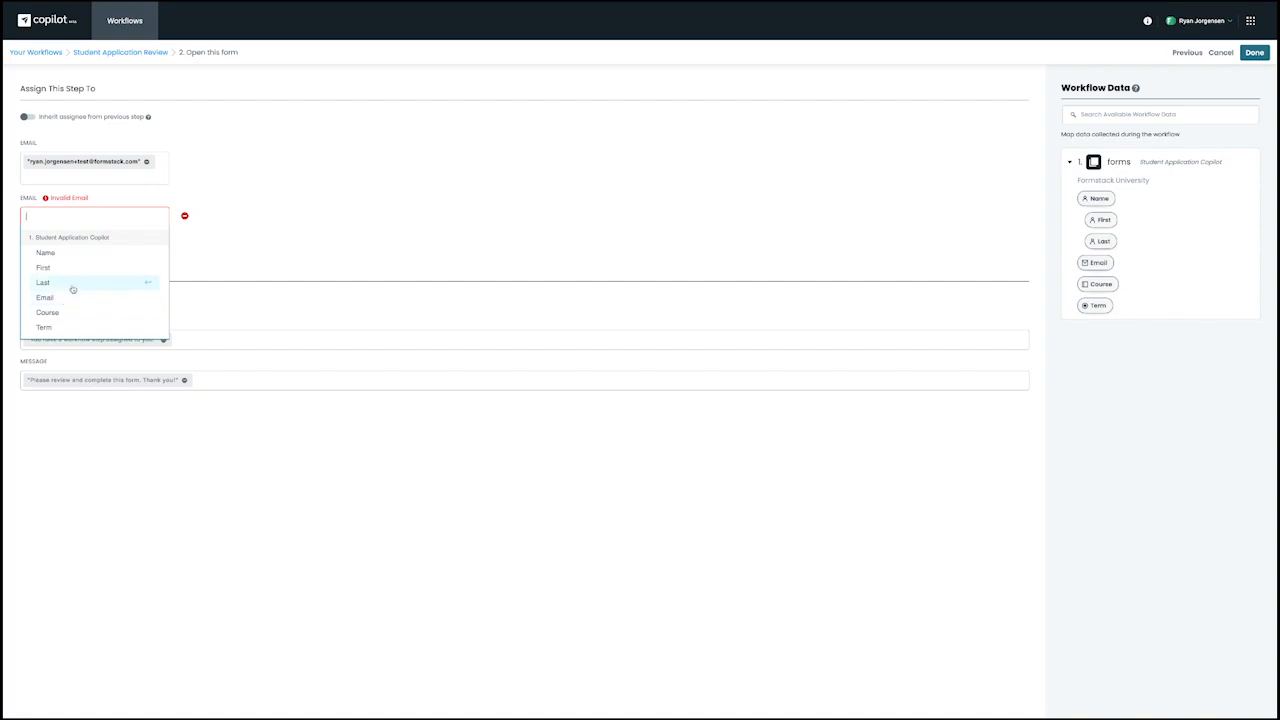
click(185, 218)
click(185, 218)
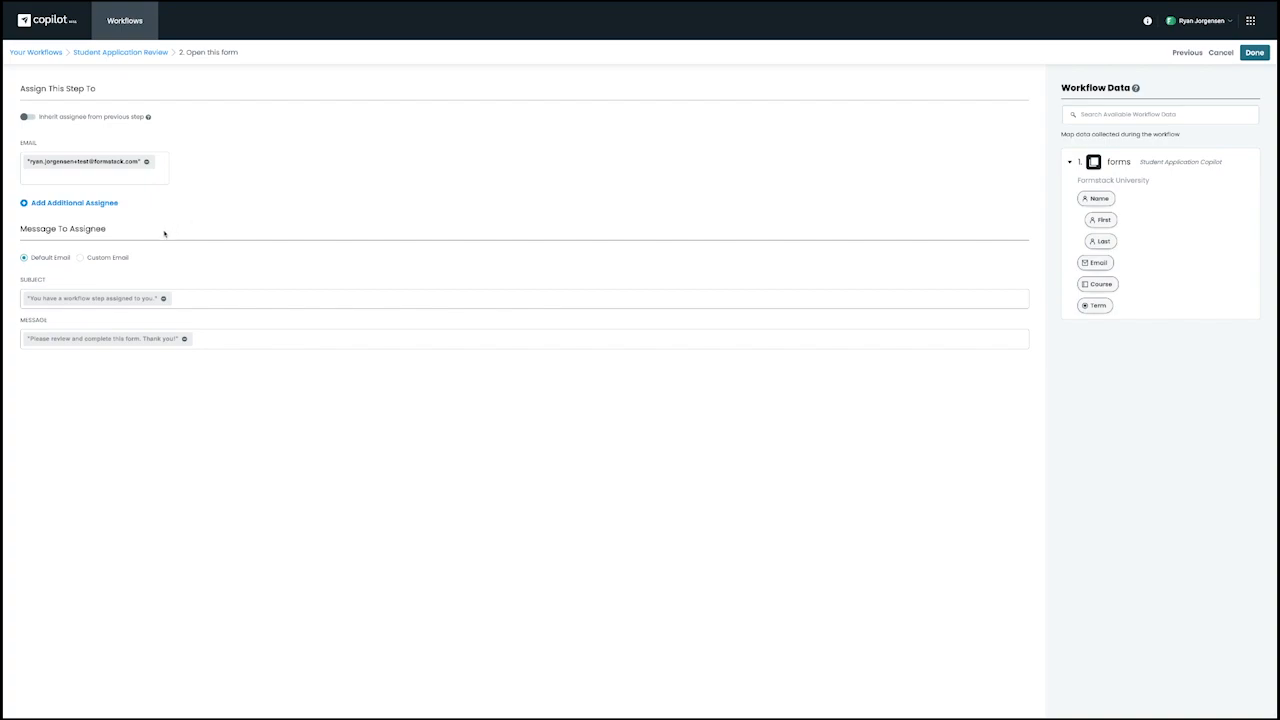
Switch the assignee message to Custom Email and finish configuring the step.
click(80, 257)
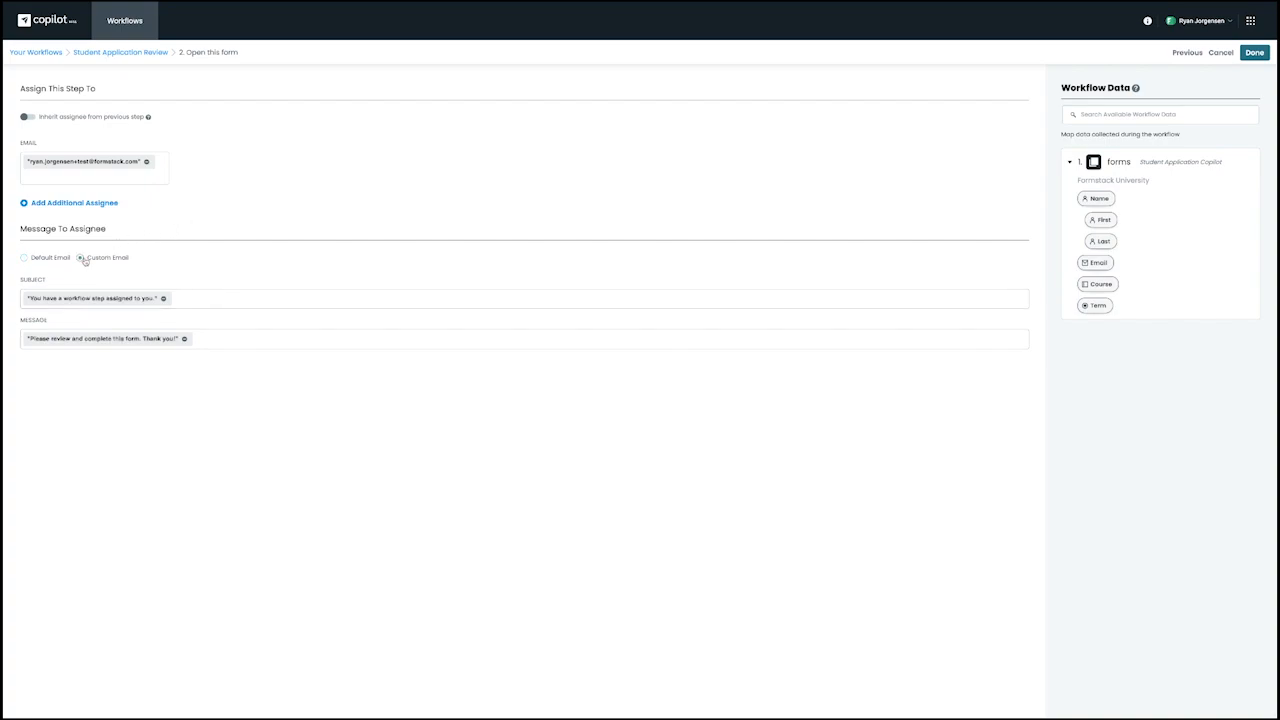
click(209, 296)
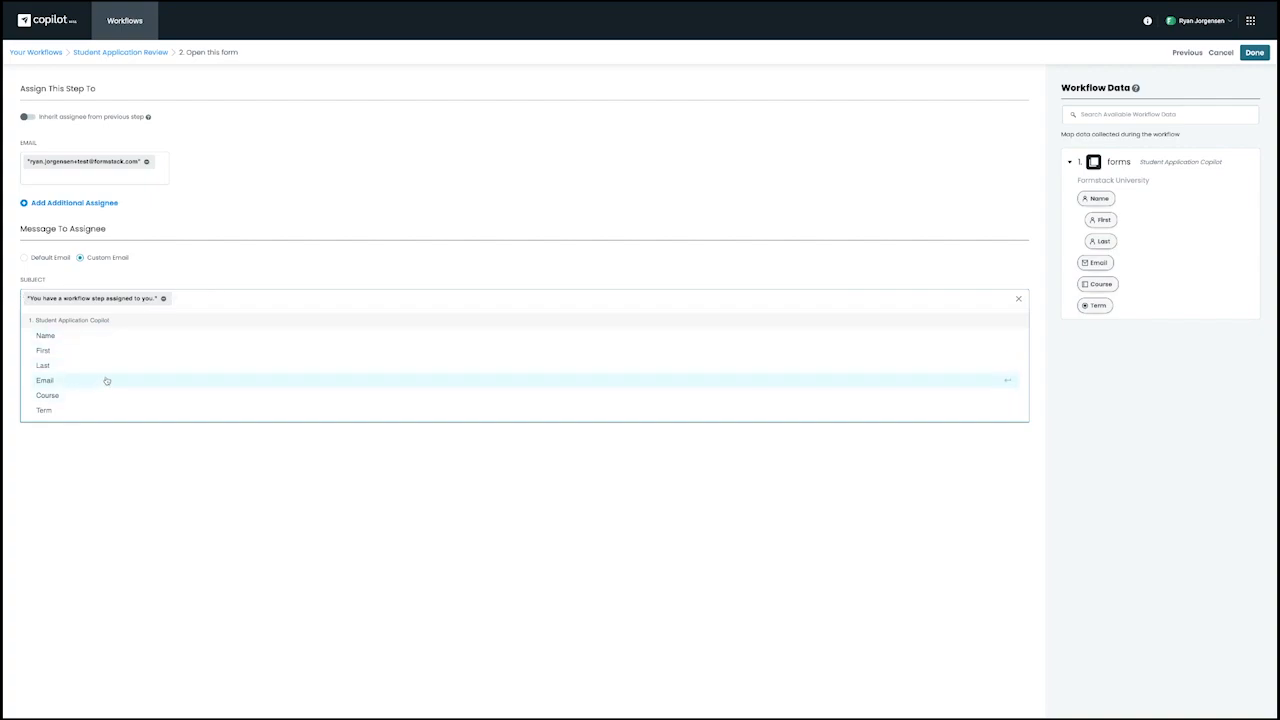
click(210, 259)
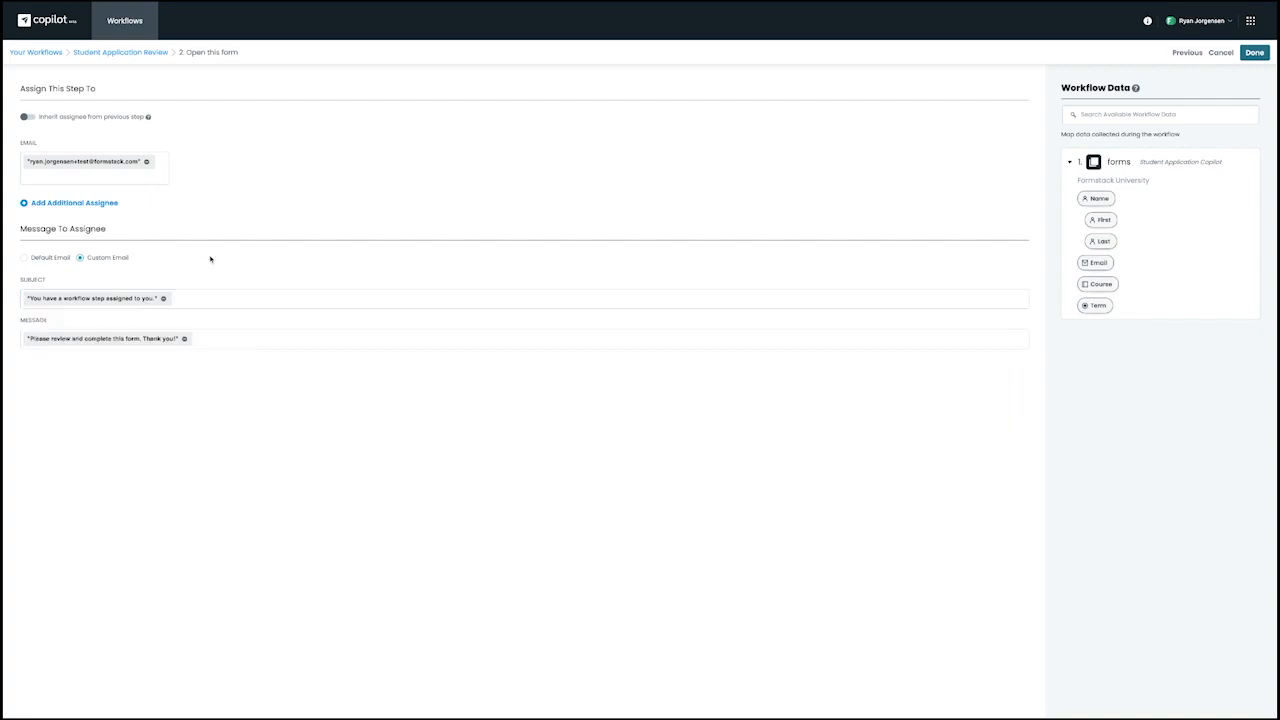
click(1254, 52)
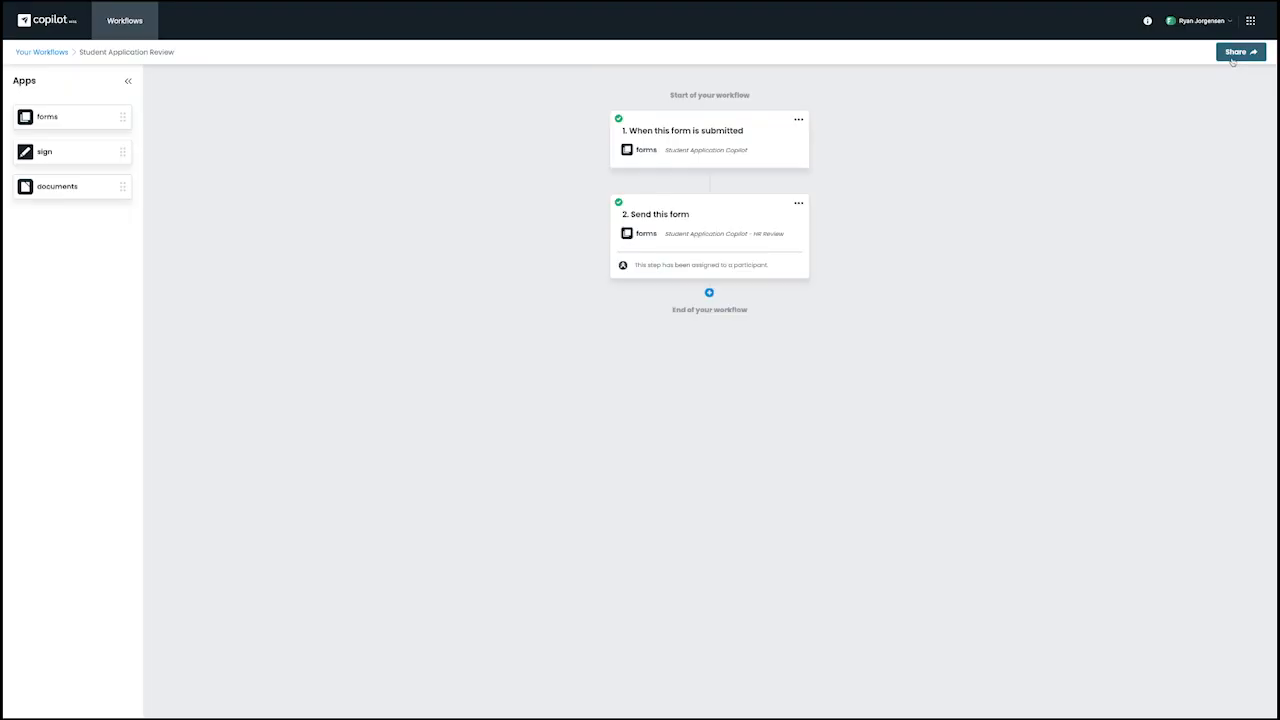
Copy the workflow's share link and fill in the student application with the applicant's name, e-mail, course Copilot 101 and term Spring.
click(1238, 52)
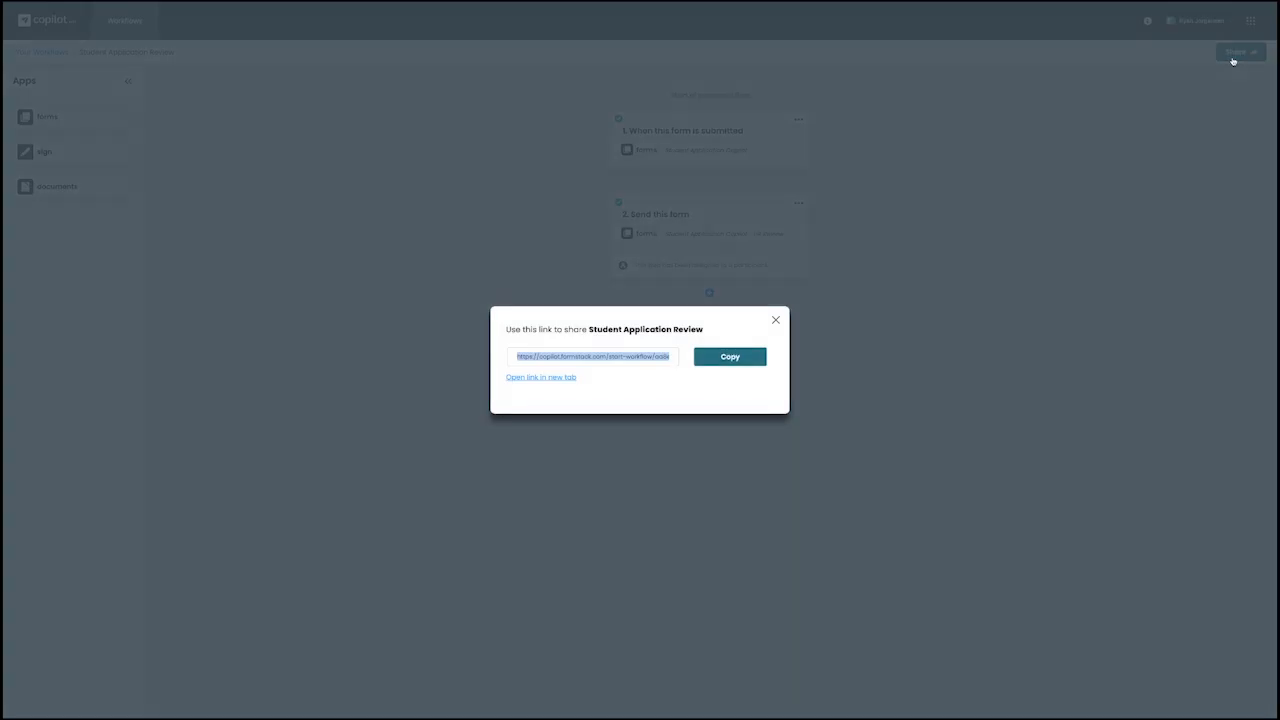
click(735, 358)
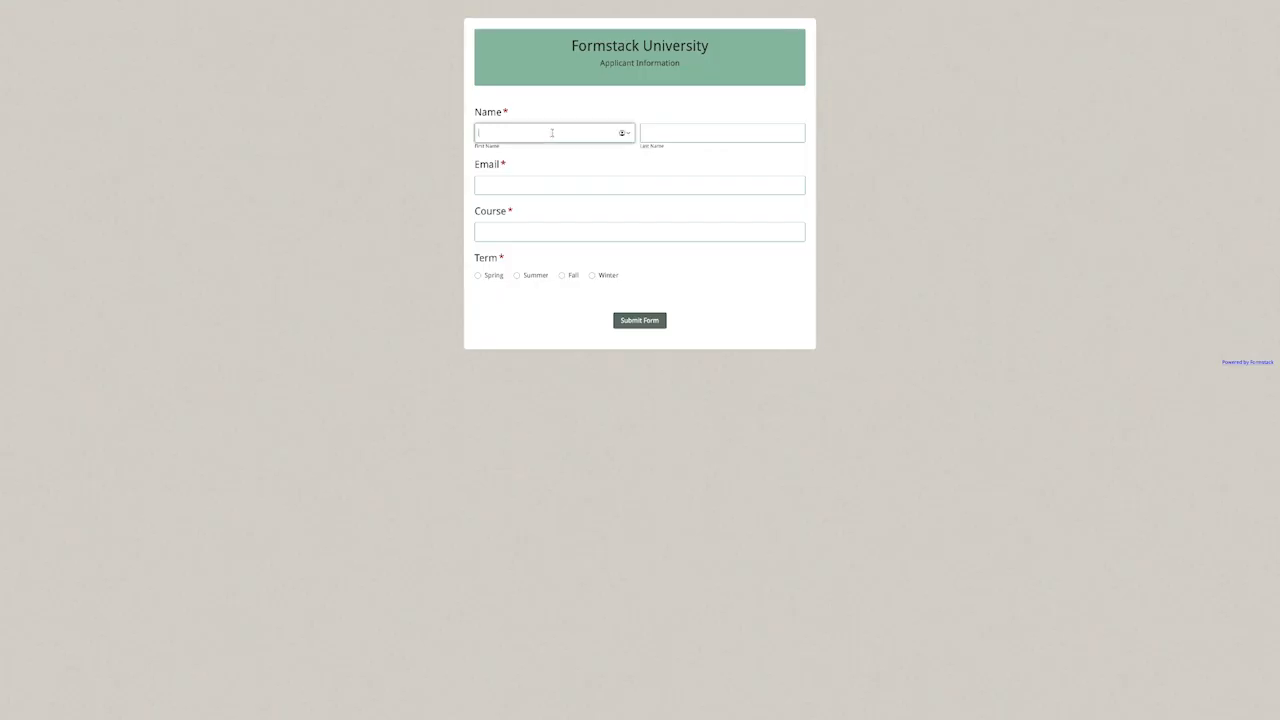
key(Tab)
key(Tab)
key(Tab)
text(Copilot 101)
key(Tab)
key(space)
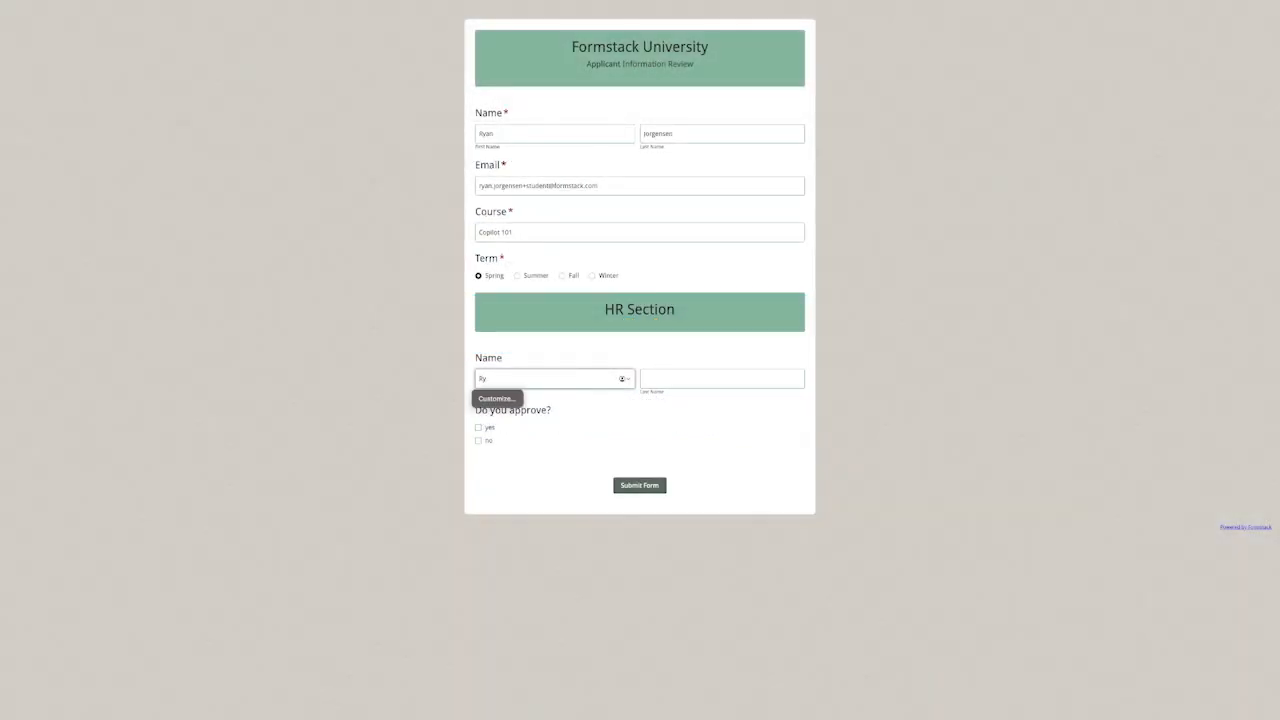
Complete the HR section of the review form with the reviewer's name and an approval choice.
text(an)
key(Tab)
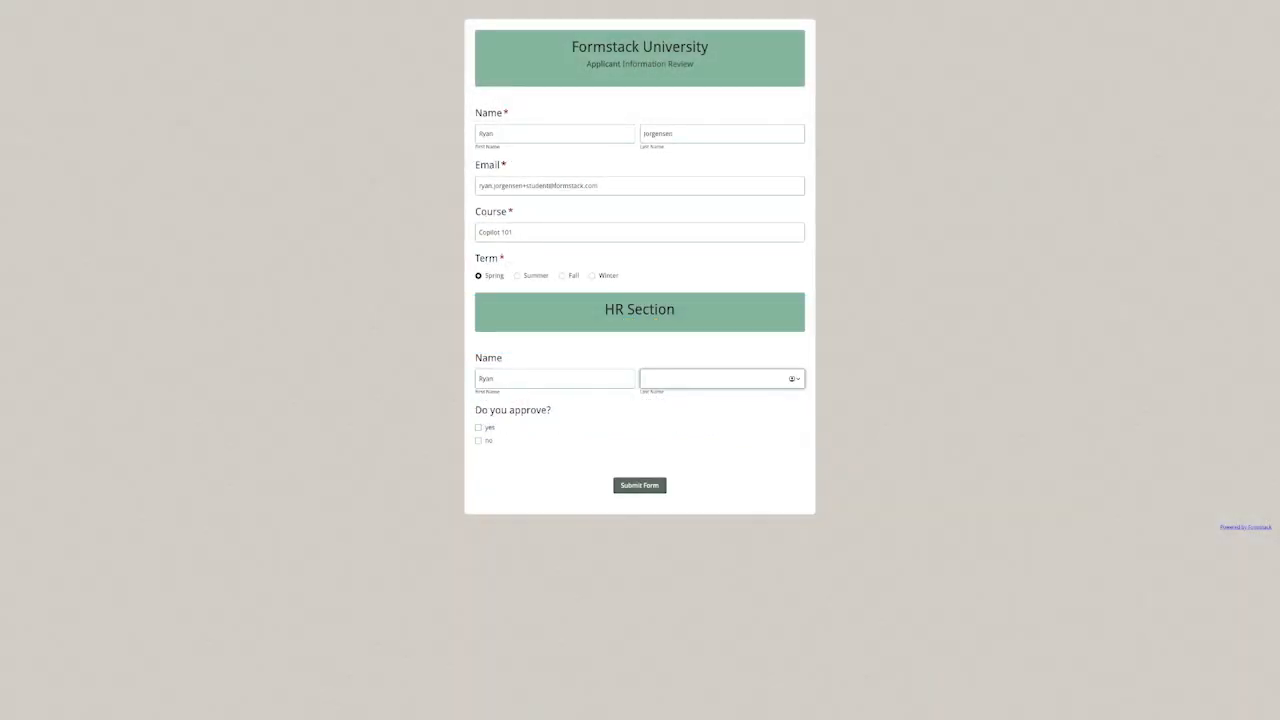
text(Jo)
click(479, 440)
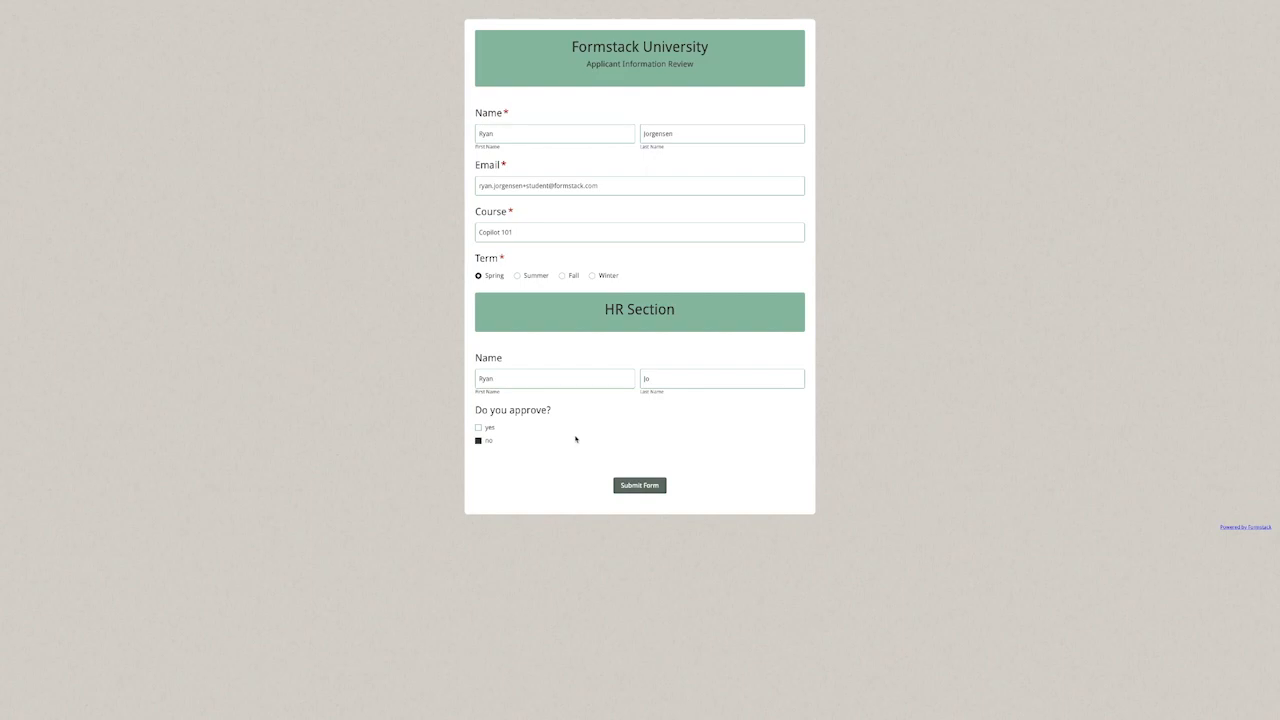
click(478, 427)
click(478, 440)
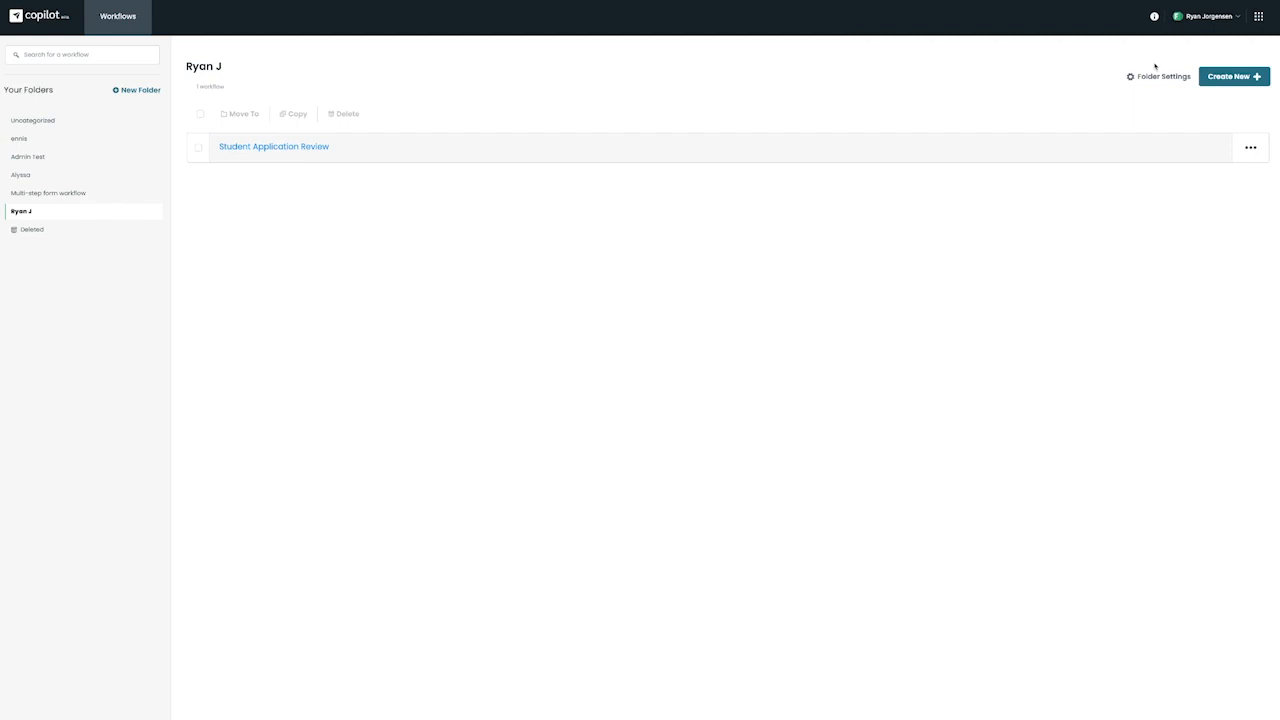
Open the help resource center.
click(1155, 17)
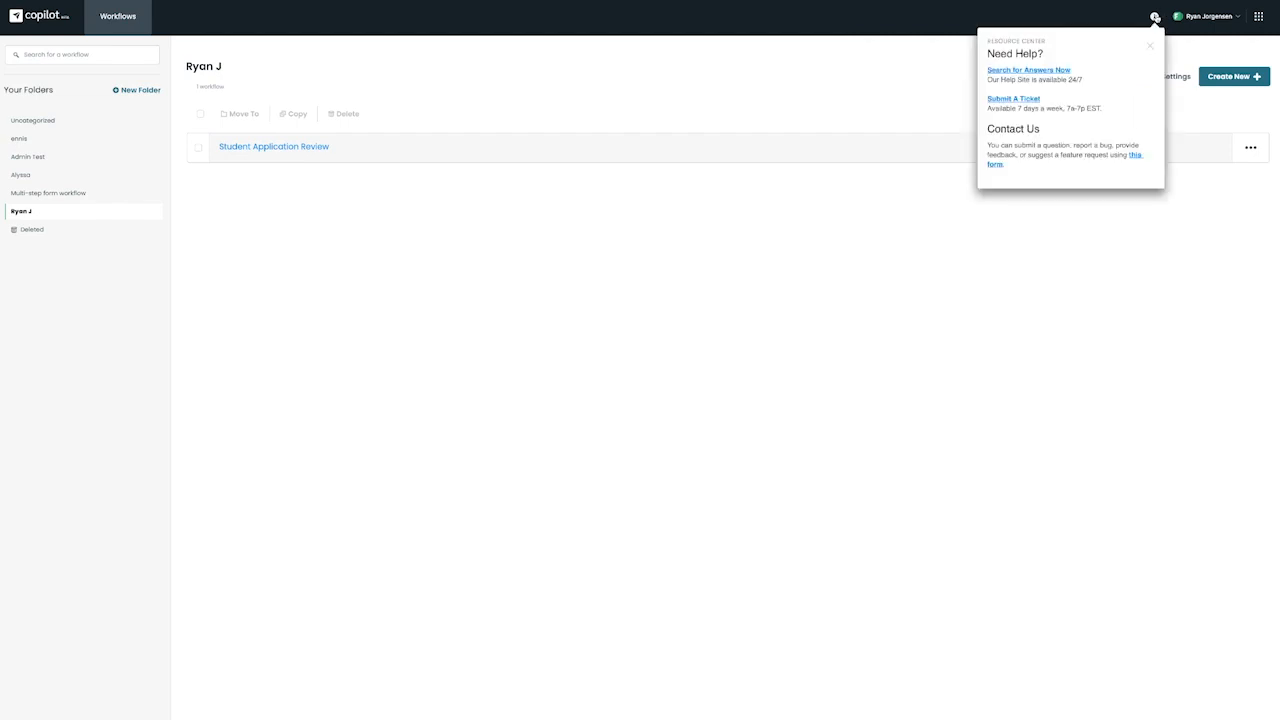